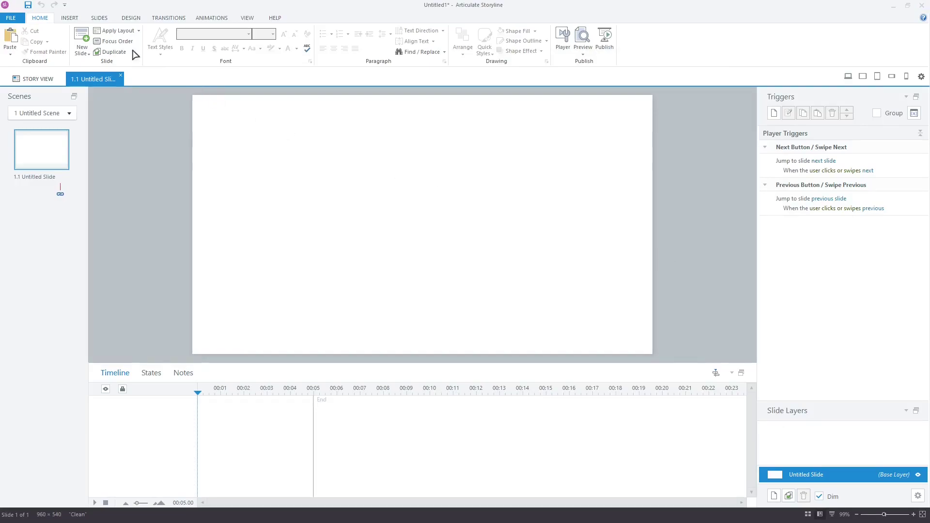
Insert a text box on the slide reading "Please enter your name:".
{"action": "left_click", "coordinate": [65, 19]}
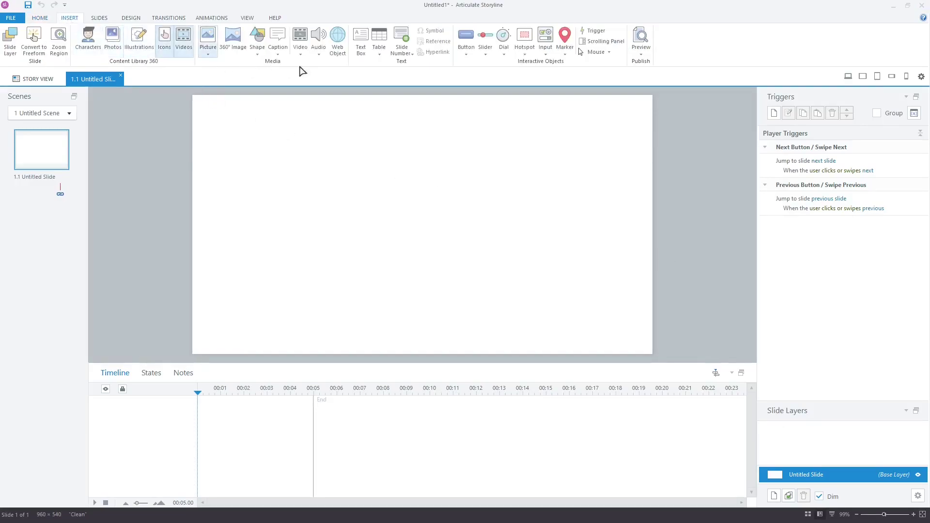
{"action": "left_click", "coordinate": [361, 38]}
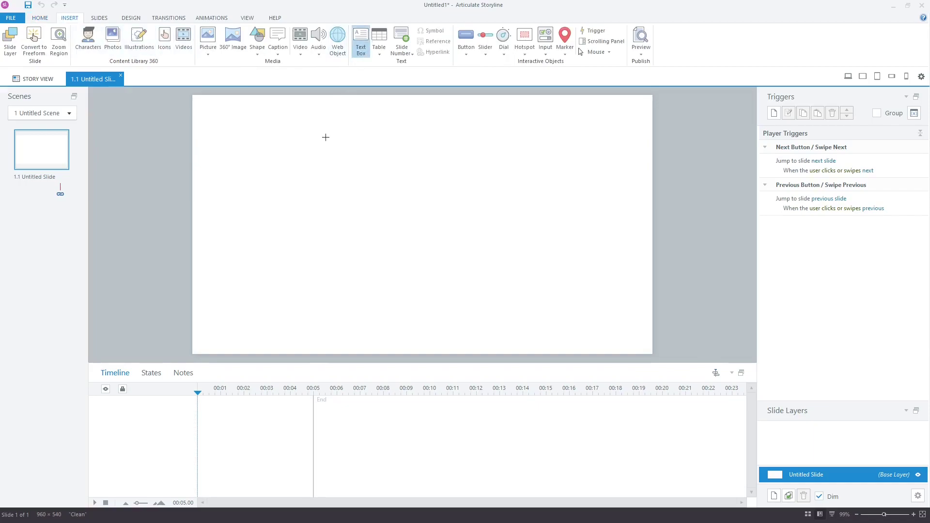
{"action": "left_click", "coordinate": [303, 177]}
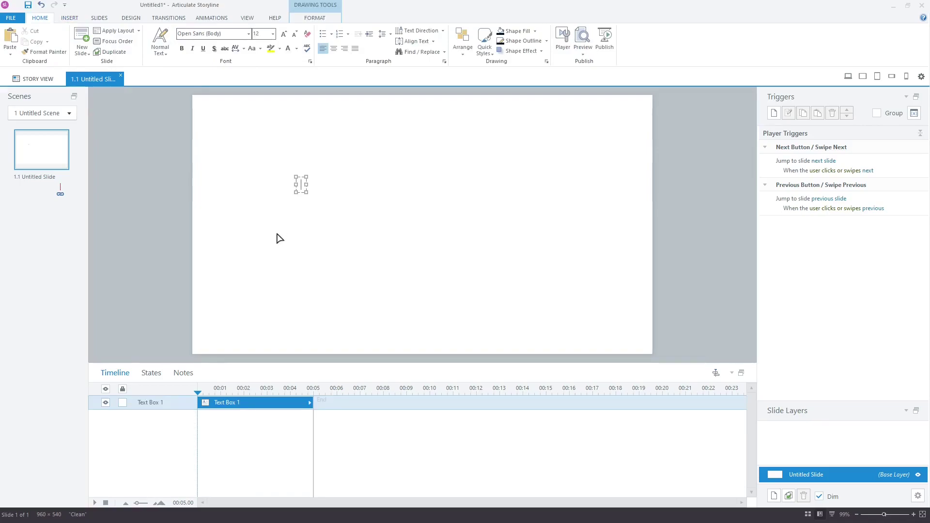
{"action": "type", "text": "Please enter "}
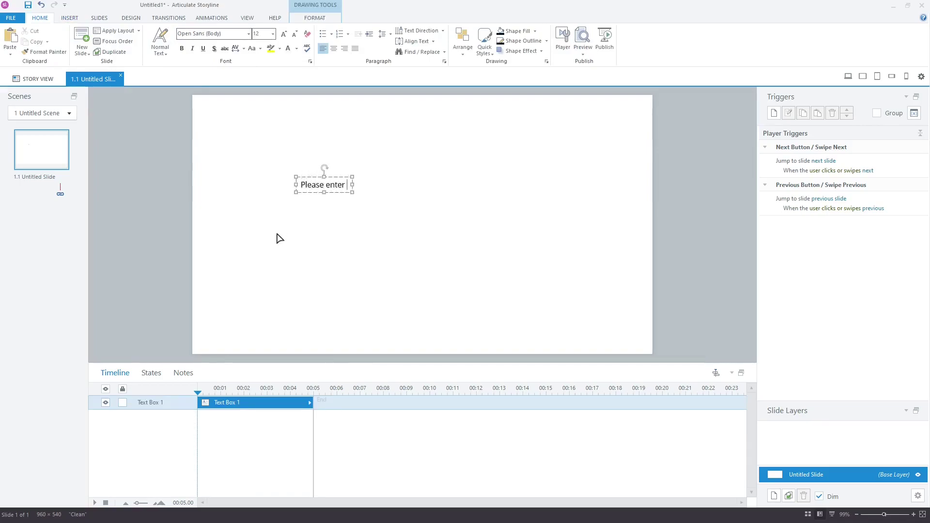
{"action": "type", "text": "your name:"}
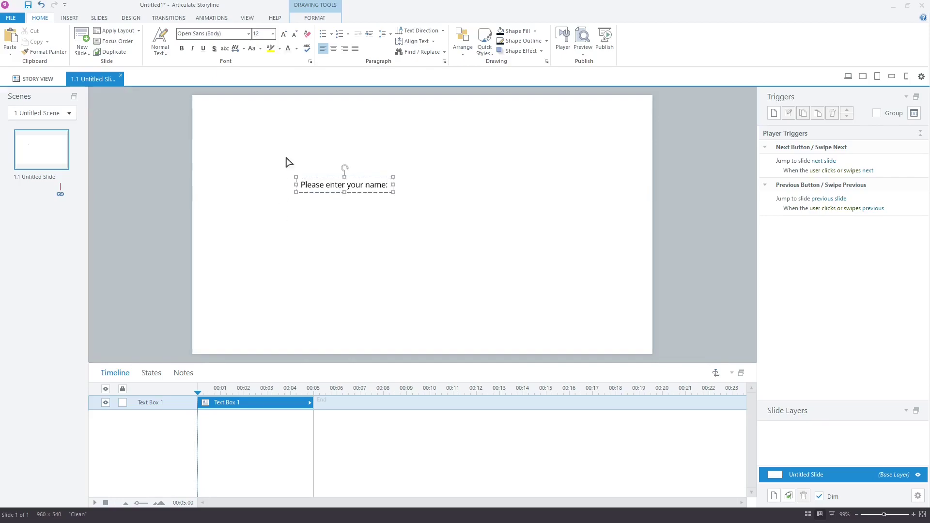
Align the prompt text box to the slide's middle and centre, and make it bold.
{"action": "left_click", "coordinate": [316, 20]}
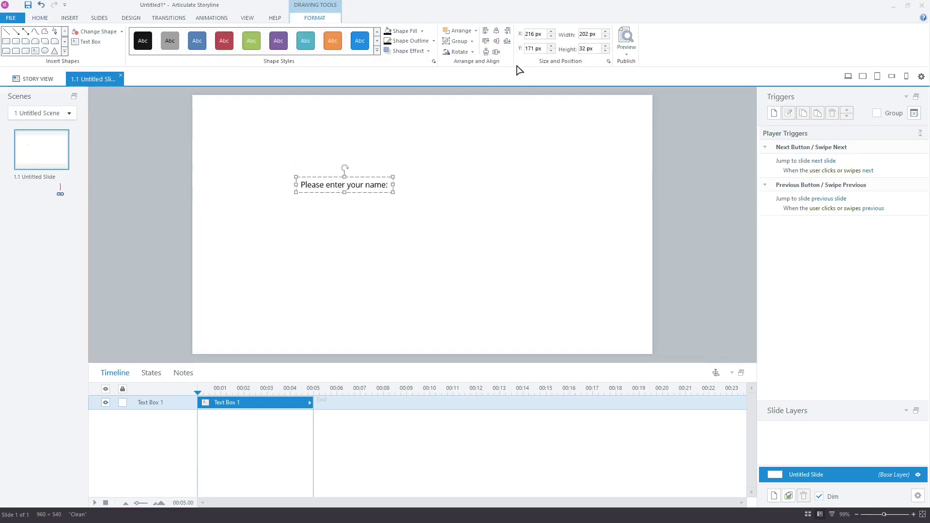
{"action": "left_click", "coordinate": [497, 30]}
{"action": "left_click", "coordinate": [497, 30]}
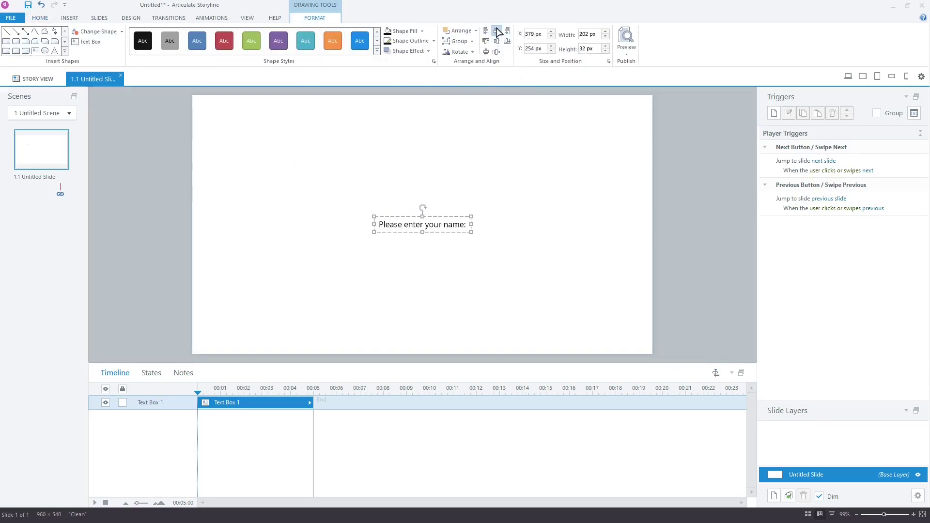
{"action": "left_click", "coordinate": [454, 216]}
{"action": "left_click", "coordinate": [47, 19]}
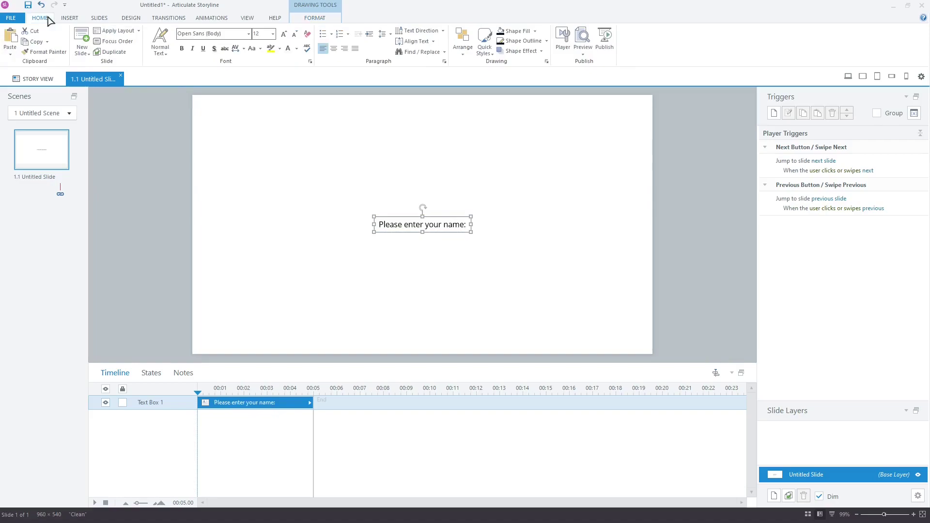
{"action": "left_click", "coordinate": [181, 49]}
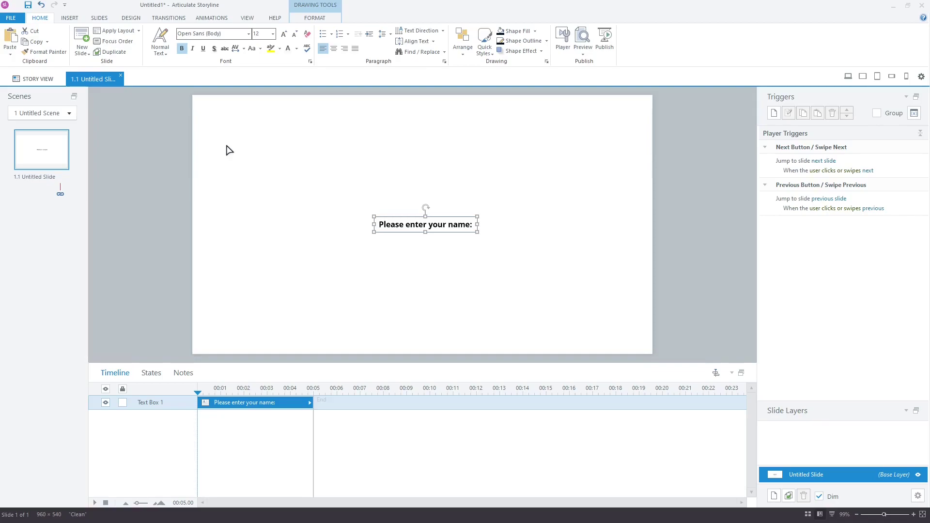
Draw a Text Entry input field just below the name prompt.
{"action": "left_click", "coordinate": [72, 18]}
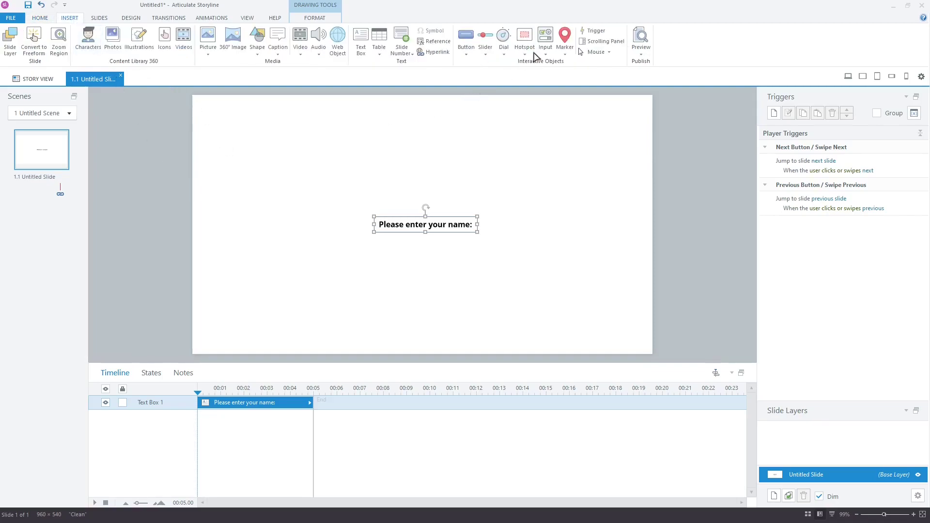
{"action": "left_click", "coordinate": [545, 40]}
{"action": "left_click", "coordinate": [555, 156]}
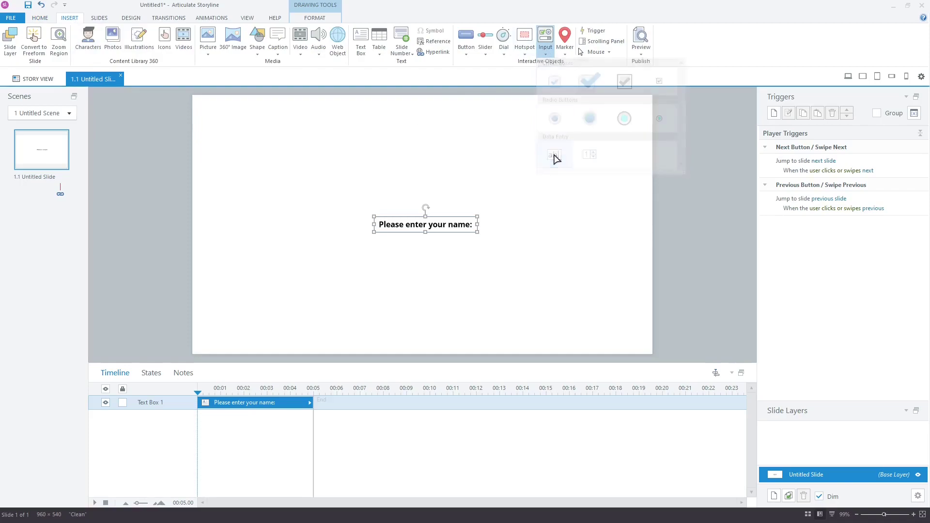
{"action": "left_click_drag", "start_coordinate": [377, 236], "coordinate": [480, 250]}
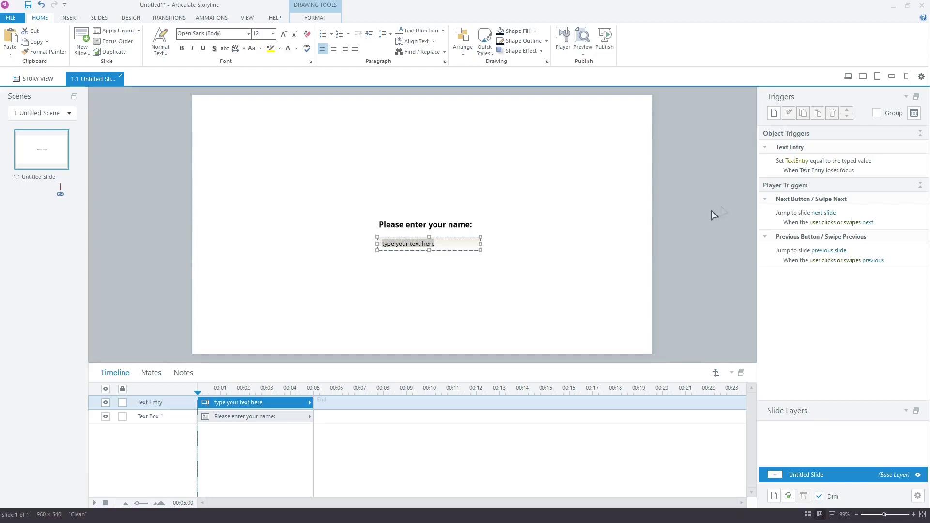
Add a new Text Entry trigger with the Execute JavaScript action on losing focus.
{"action": "left_click", "coordinate": [462, 252]}
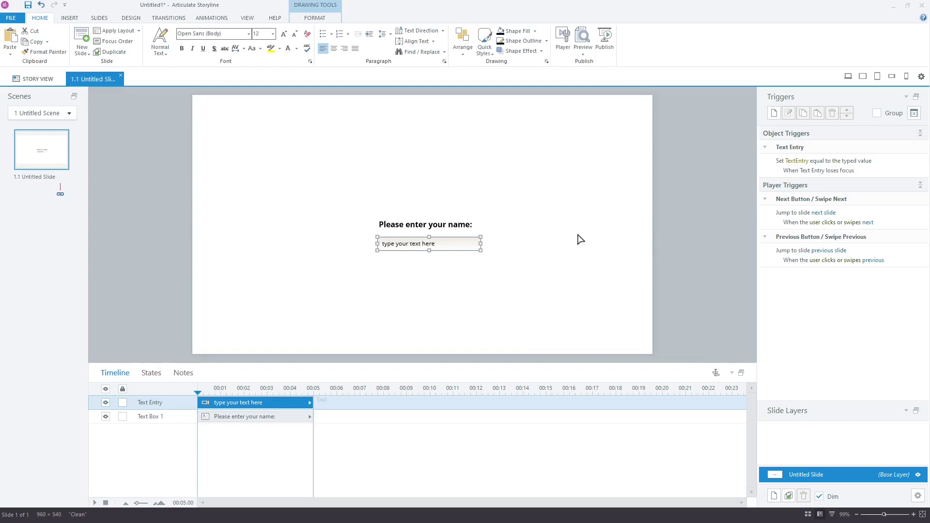
{"action": "left_click", "coordinate": [773, 115]}
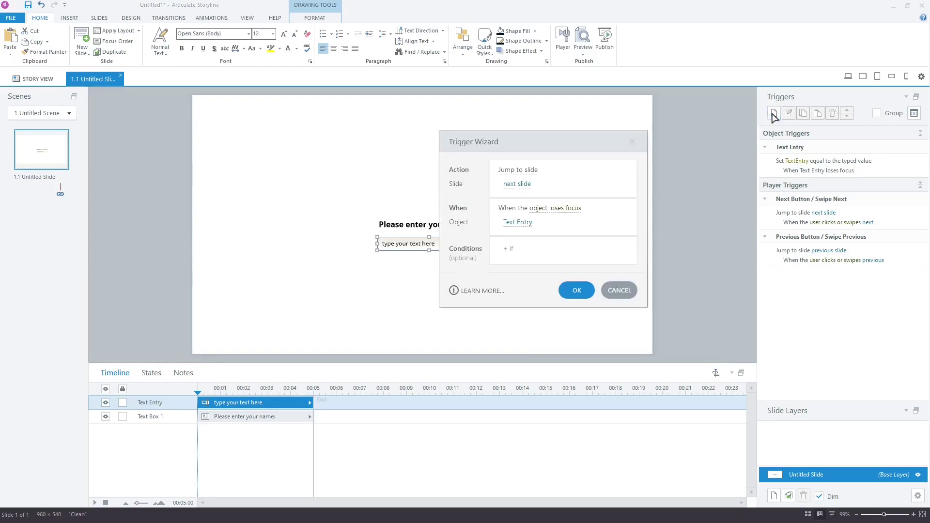
{"action": "left_click", "coordinate": [537, 170]}
{"action": "scroll", "coordinate": [573, 326], "scroll_direction": "down", "scroll_amount": 3}
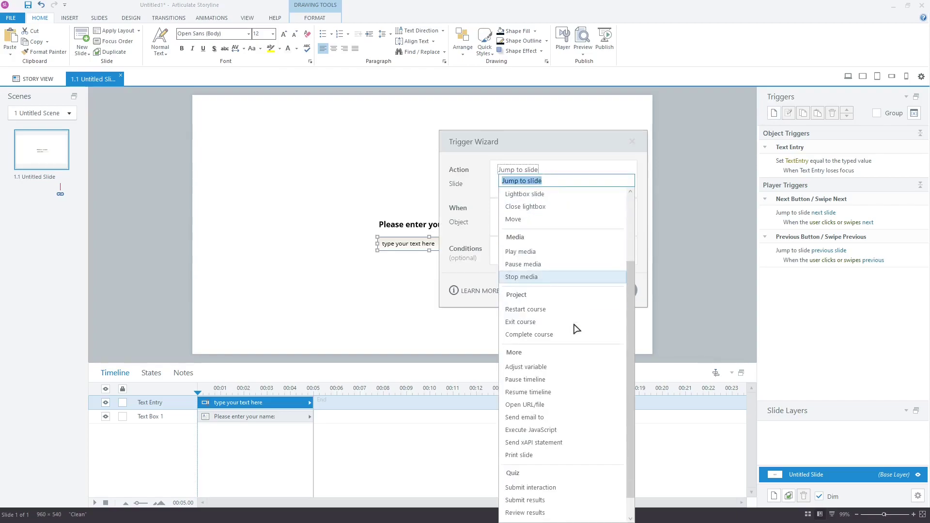
{"action": "left_click", "coordinate": [552, 430]}
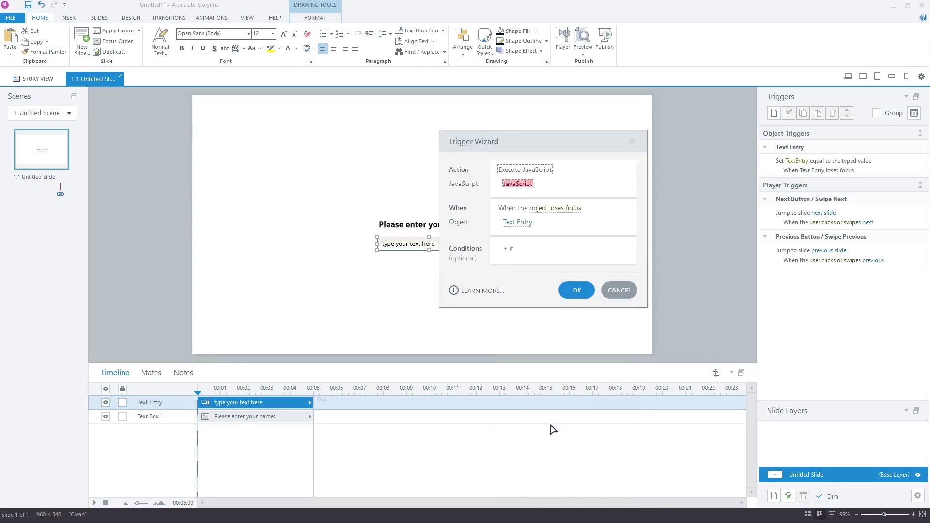
In the JavaScript Editor, write var player = GetPlayer() and read TextEntry into learnerName.
{"action": "left_click", "coordinate": [520, 183]}
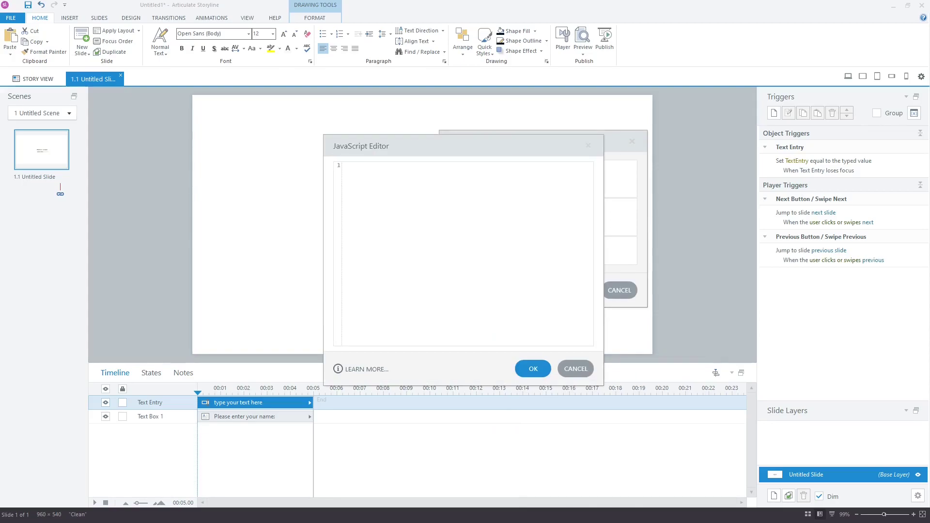
{"action": "type", "text": "var player "}
{"action": "type", "text": "= GetPlayer()"}
{"action": "type", "text": "var learnerName"}
{"action": "type", "text": " = player."}
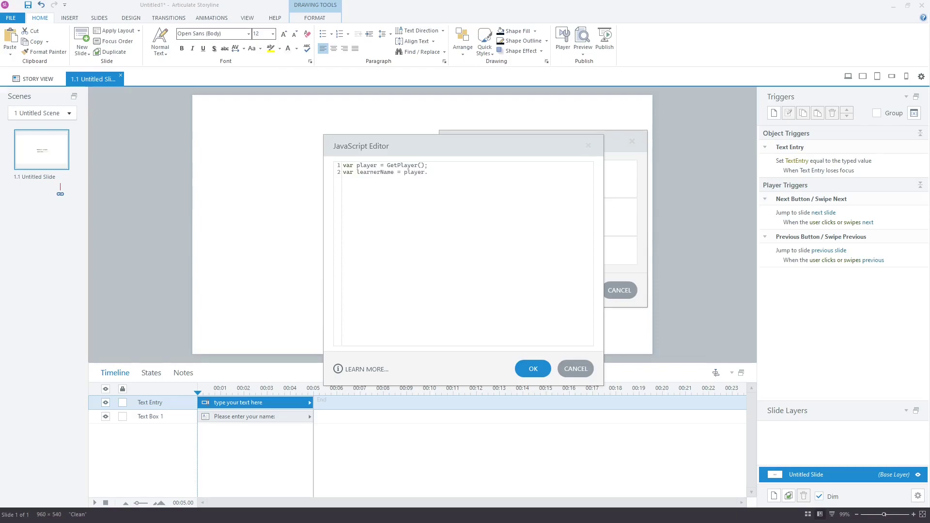
{"action": "type", "text": "GetVar"}
{"action": "type", "text": "(\"\")"}
{"action": "type", "text": "TextEntry"}
Append ", welcome to this course" to learnerName, SetVar it into TextEntry, and accept the script.
{"action": "type", "text": "learnerName = l"}
{"action": "type", "text": "earnerName"}
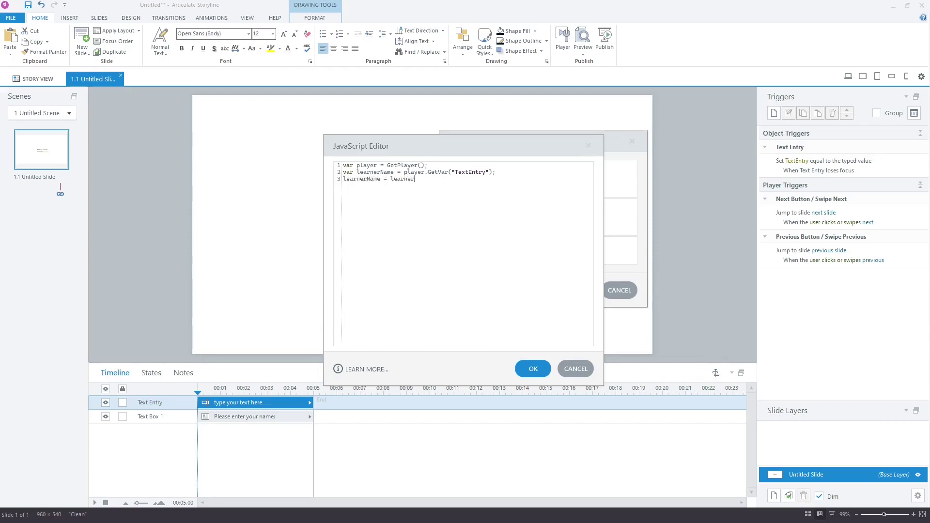
{"action": "type", "text": " + \", welco"}
{"action": "type", "text": "me to th"}
{"action": "type", "text": "is course\""}
{"action": "type", "text": ";"}
{"action": "type", "text": "player.SetVa"}
{"action": "type", "text": "r(\"TextEntry\""}
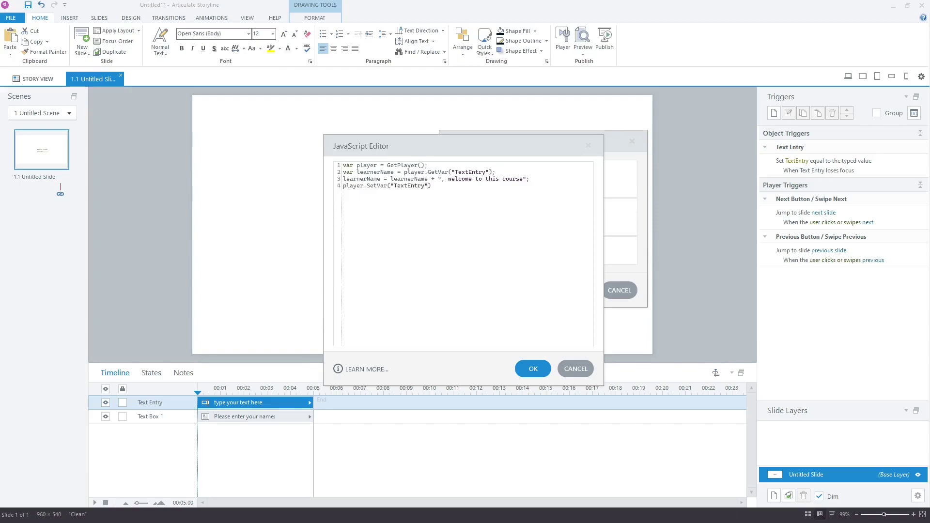
{"action": "type", "text": ", learnerName);"}
{"action": "left_click", "coordinate": [533, 368]}
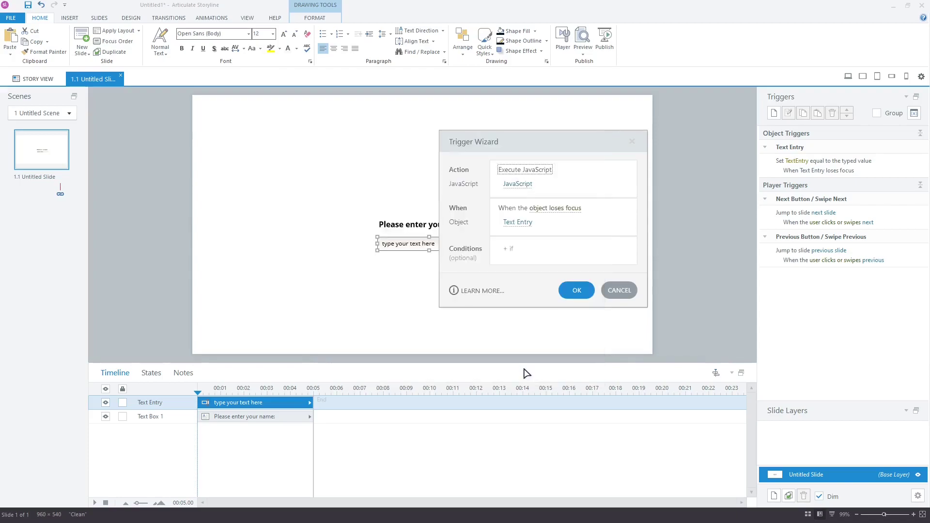
Save the JavaScript trigger and add a new slide layer named 'greeting'.
{"action": "left_click", "coordinate": [576, 290]}
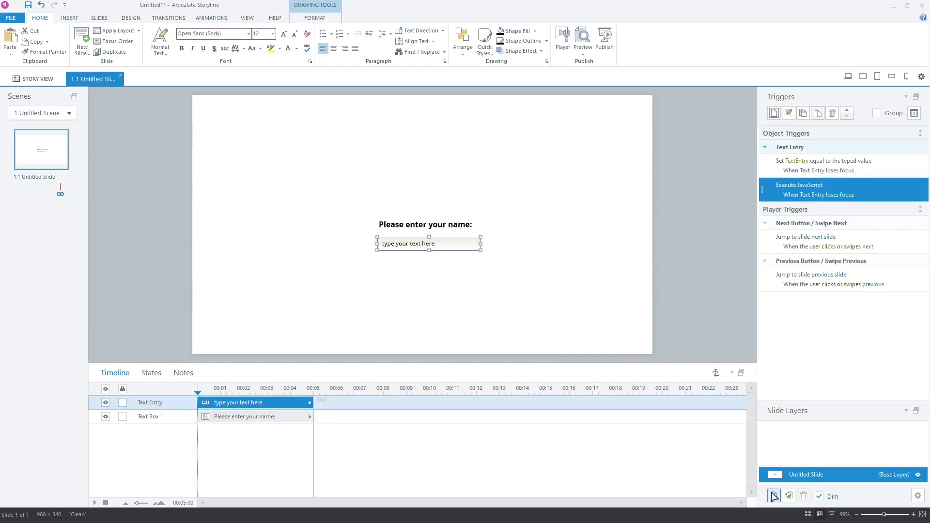
{"action": "left_click", "coordinate": [774, 496]}
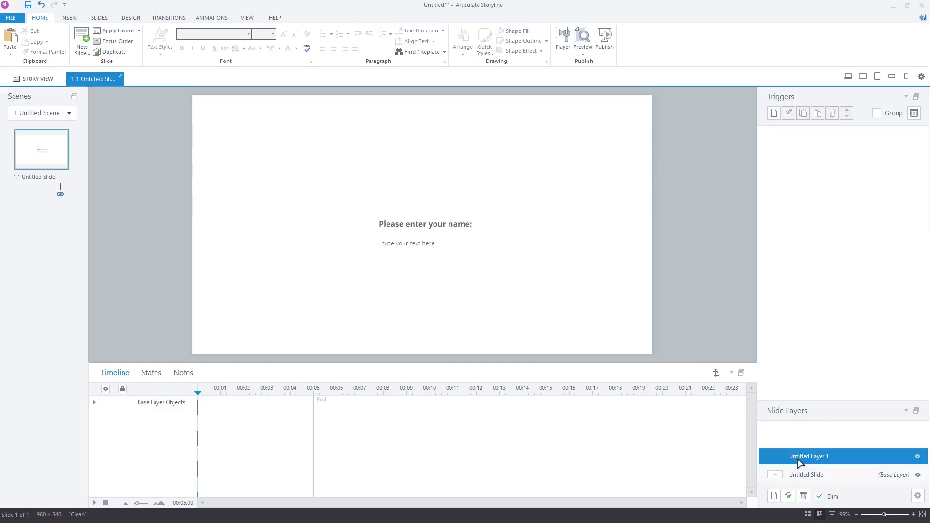
{"action": "double_click", "coordinate": [799, 460]}
{"action": "type", "text": "gree"}
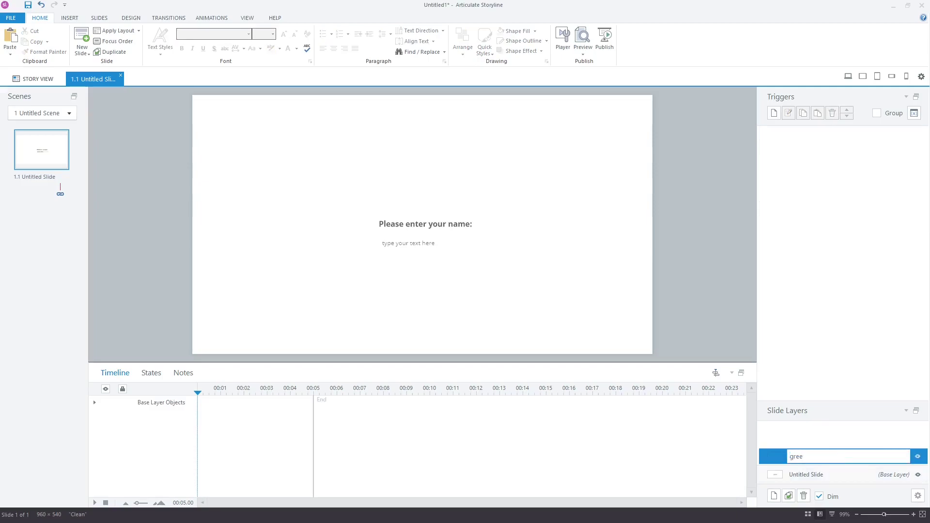
{"action": "type", "text": "ting"}
{"action": "key", "text": "Return"}
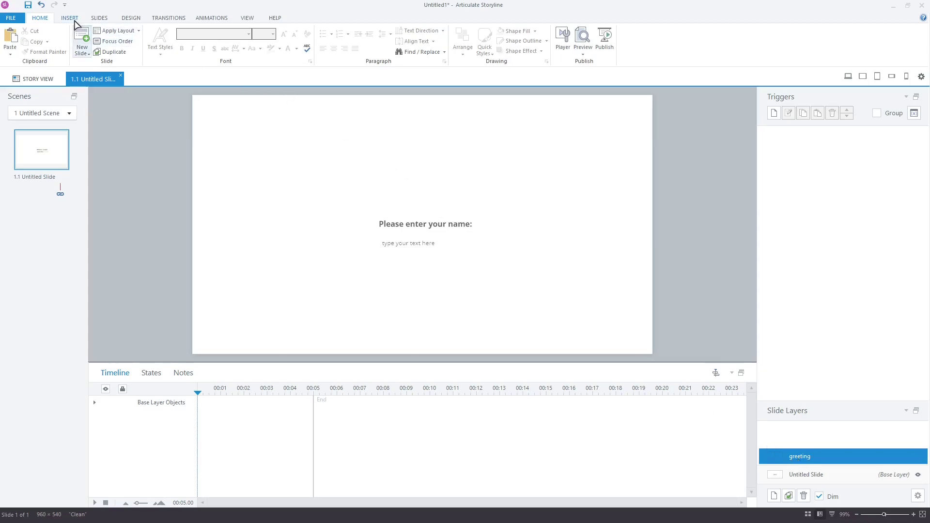
{"action": "left_click", "coordinate": [73, 20]}
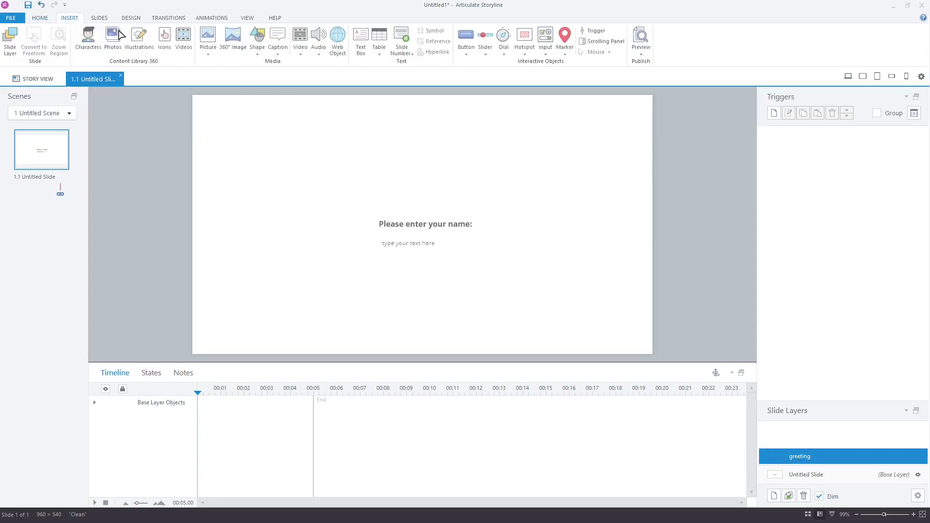
Draw a rectangle on the greeting layer showing a TextEntry variable reference, then return to the base layer.
{"action": "left_click", "coordinate": [258, 51]}
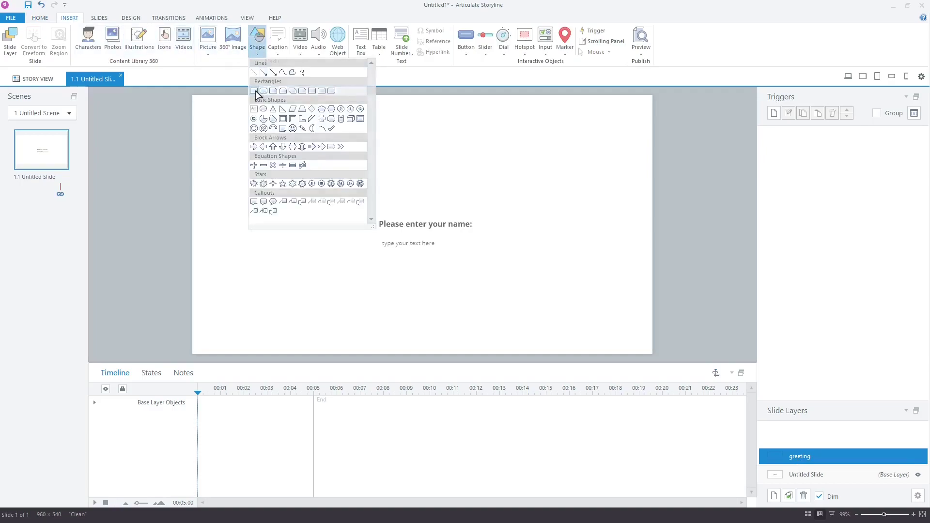
{"action": "left_click", "coordinate": [256, 91]}
{"action": "left_click_drag", "start_coordinate": [335, 185], "coordinate": [511, 286]}
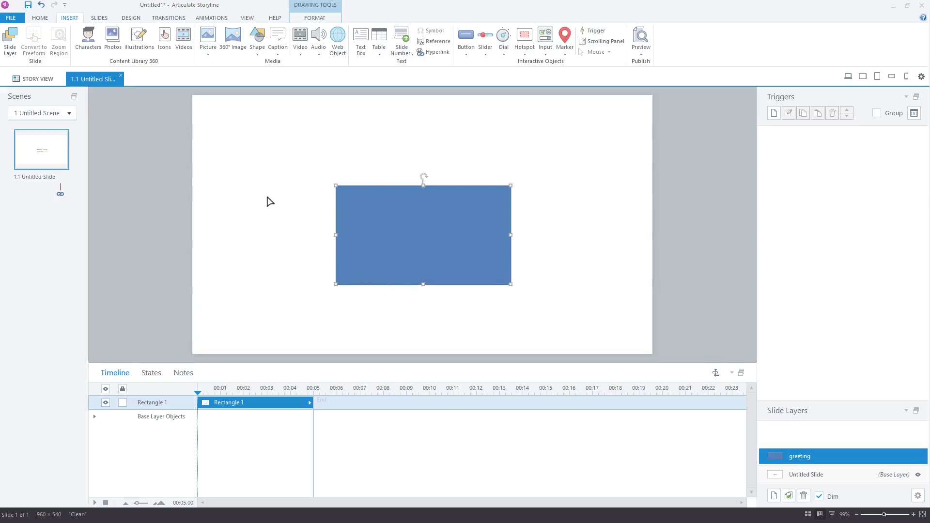
{"action": "left_click", "coordinate": [434, 42]}
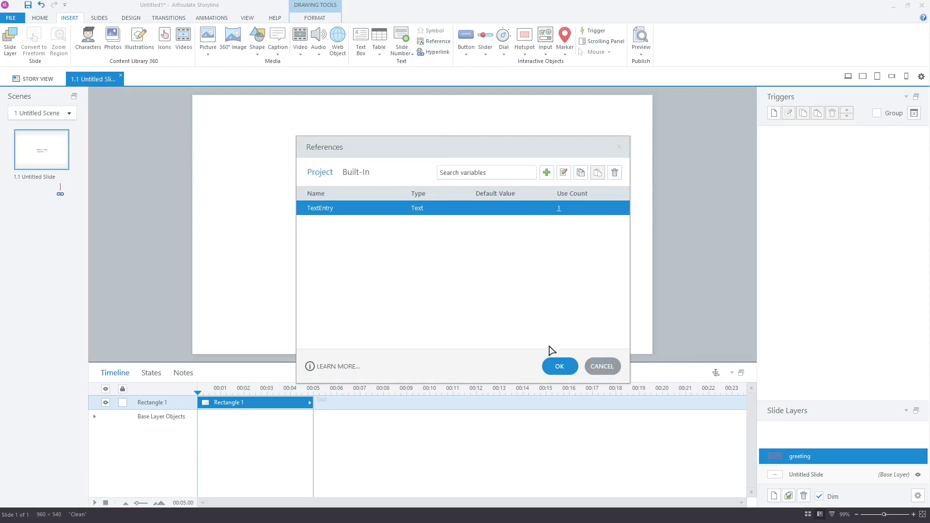
{"action": "left_click", "coordinate": [557, 366]}
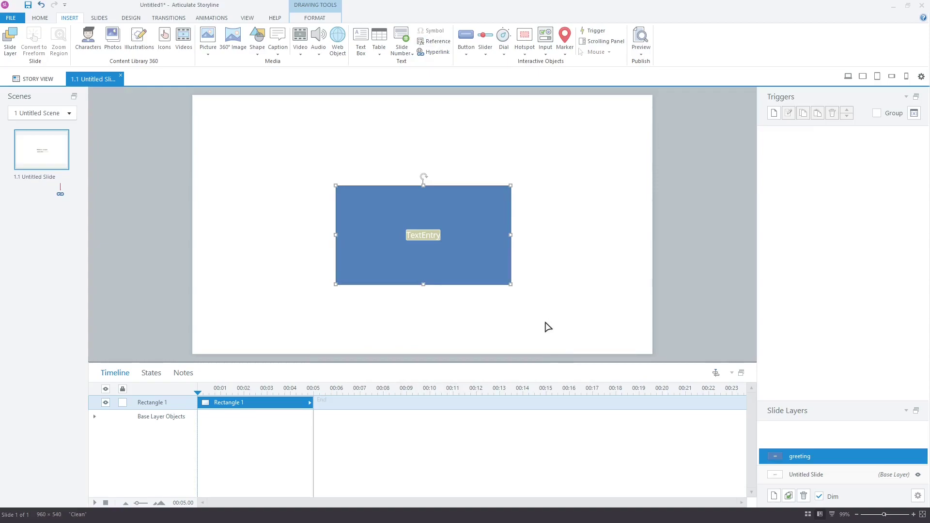
{"action": "left_click", "coordinate": [813, 470]}
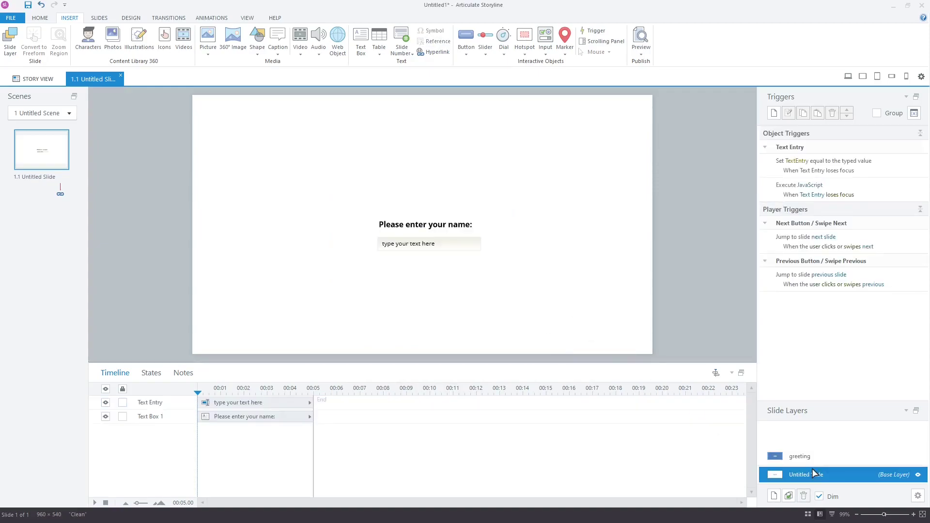
Add a Text Entry trigger that shows layer 'greeting' when the field loses focus.
{"action": "left_click", "coordinate": [468, 252]}
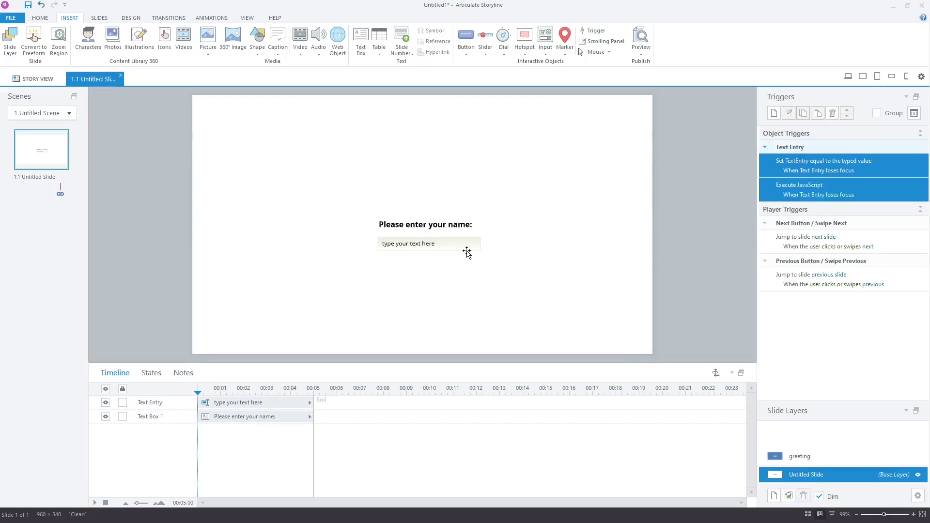
{"action": "left_click", "coordinate": [774, 114]}
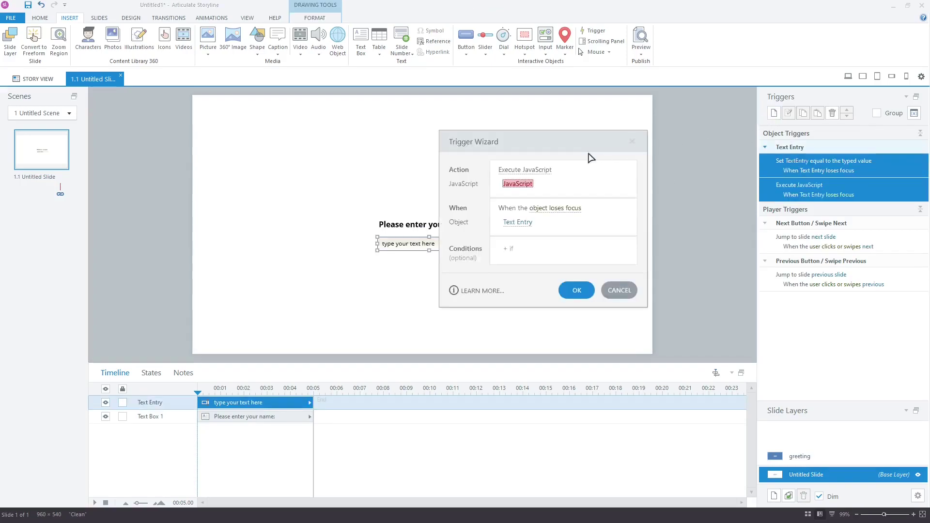
{"action": "left_click", "coordinate": [525, 170]}
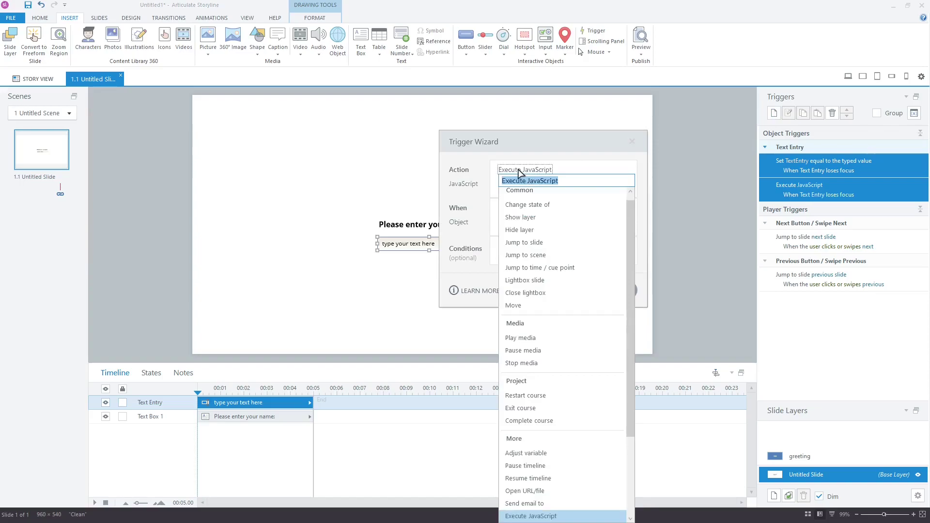
{"action": "left_click", "coordinate": [530, 218]}
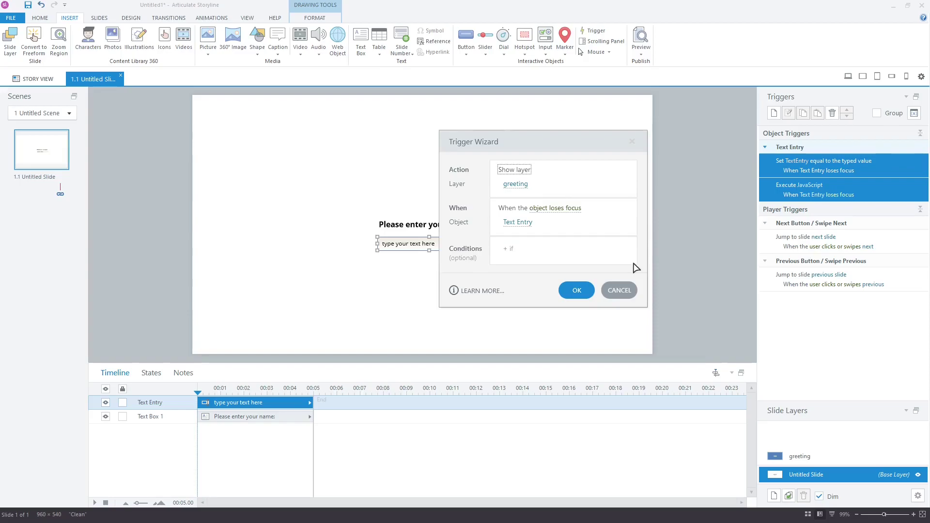
{"action": "left_click", "coordinate": [576, 290]}
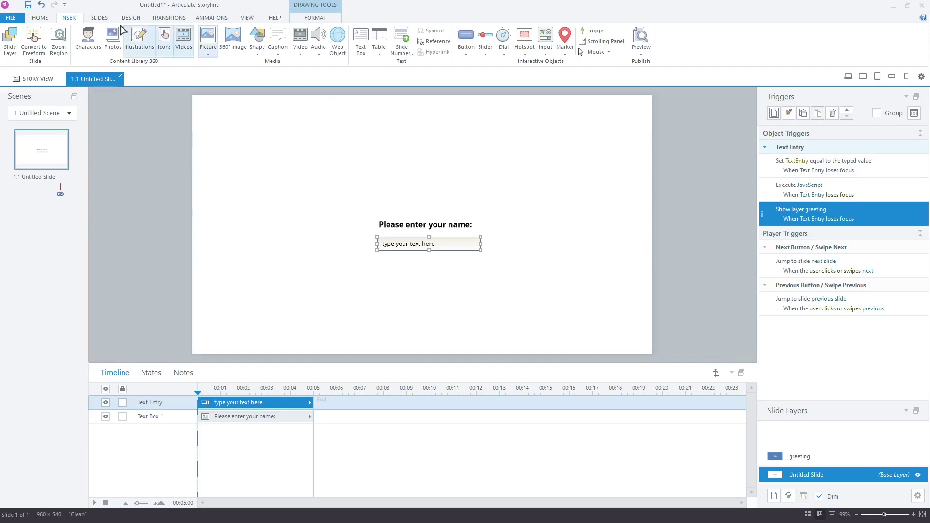
{"action": "left_click", "coordinate": [43, 19]}
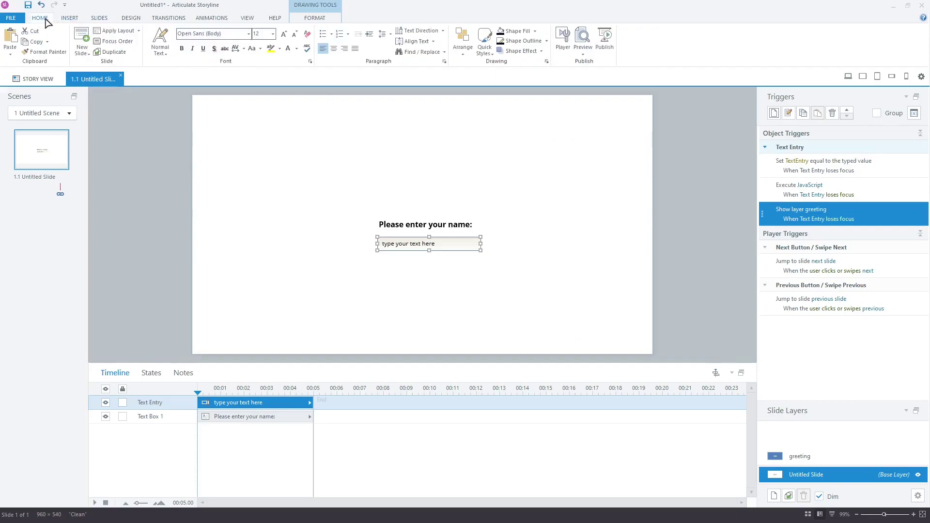
Publish the Untitled1 project with Web settings and view the published story.html.
{"action": "left_click", "coordinate": [606, 45]}
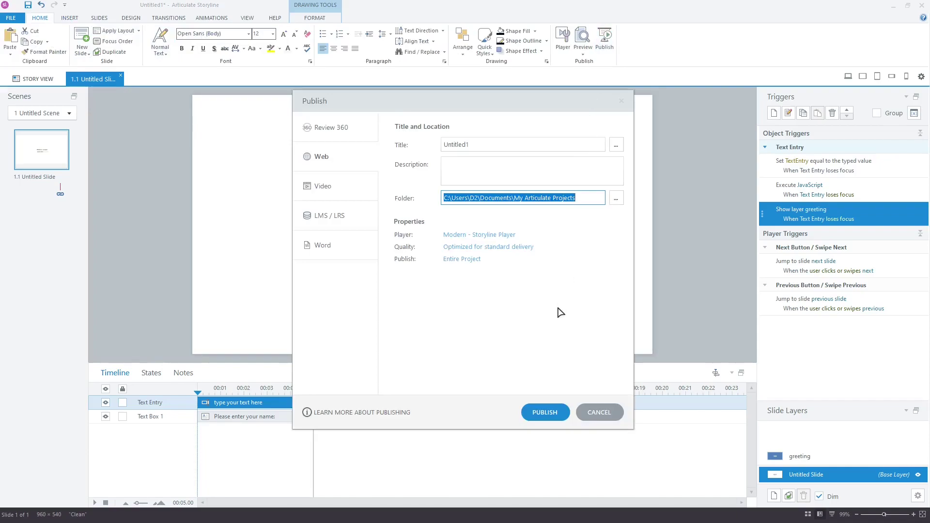
{"action": "left_click", "coordinate": [549, 412]}
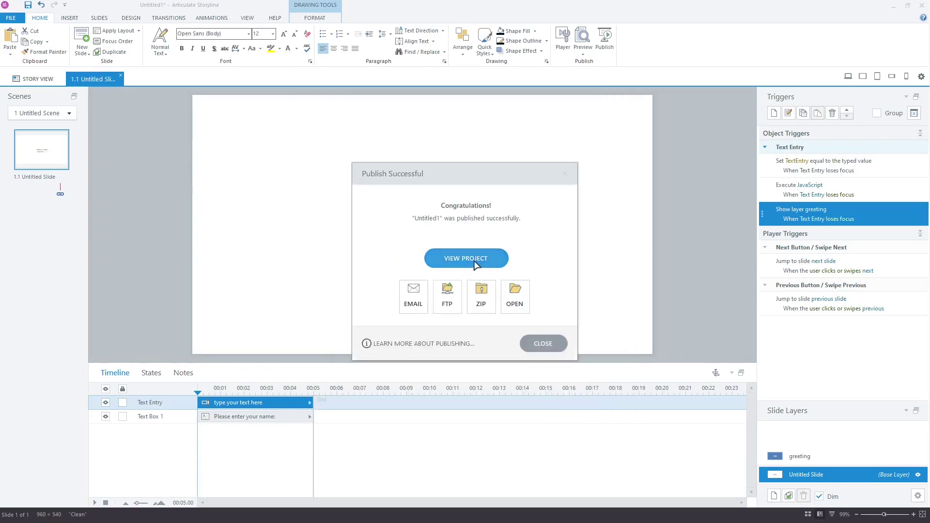
{"action": "left_click", "coordinate": [475, 262]}
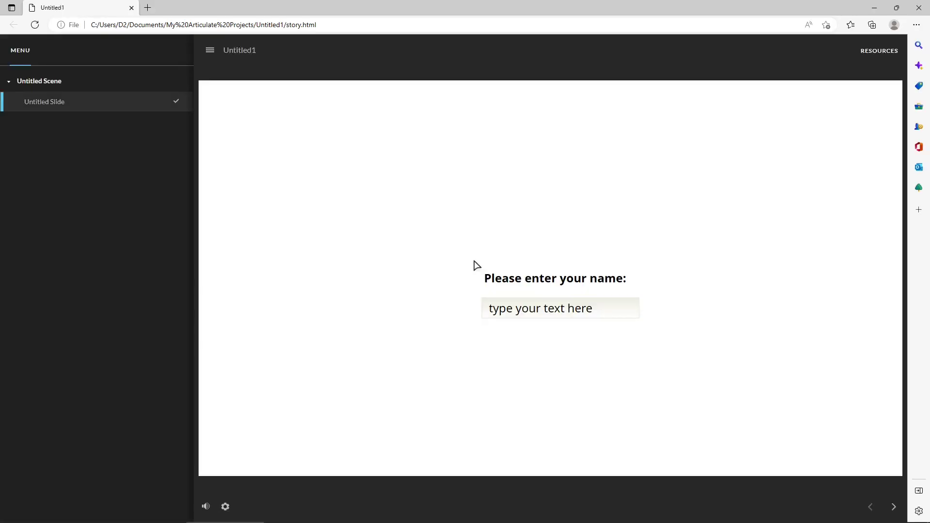
Type a learner's name into the published course's field and submit it to show the greeting.
{"action": "left_click", "coordinate": [510, 309]}
{"action": "type", "text": "Jane"}
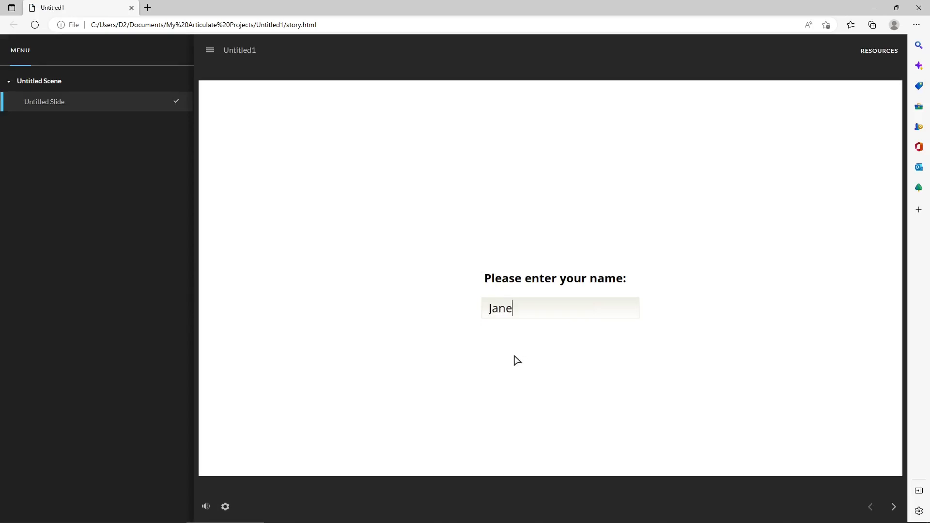
{"action": "type", "text": " Doe"}
{"action": "key", "text": "Return"}
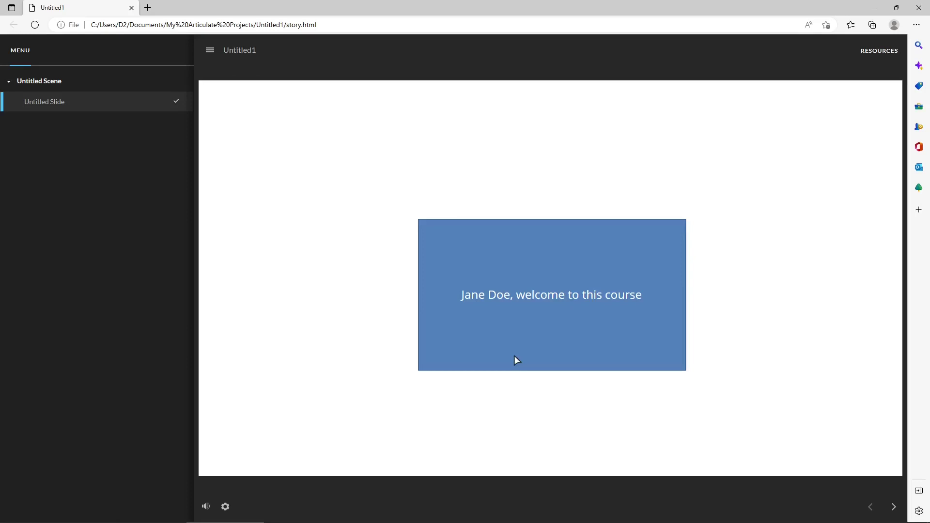